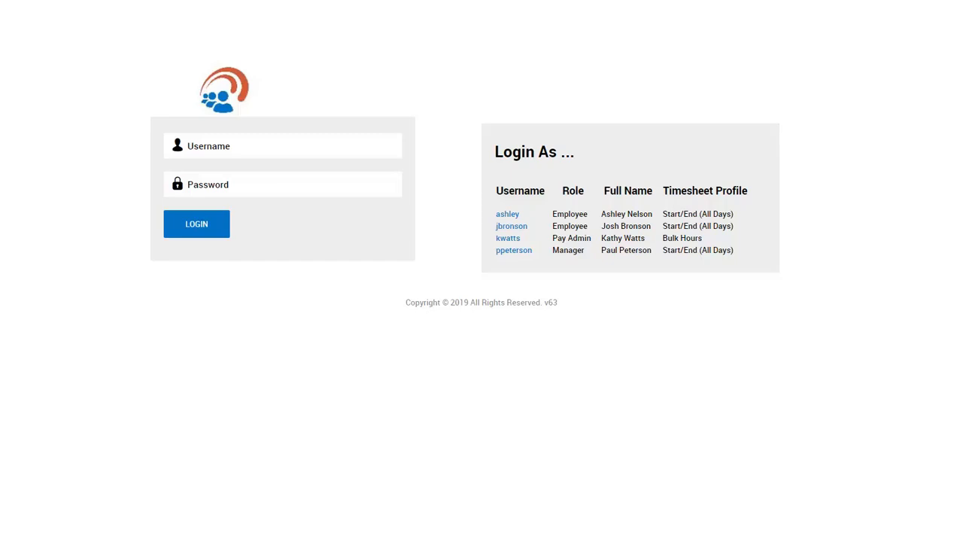
# - Log in with the Pay Admin account, entering the account password
pyautogui.click(502, 239)
pyautogui.click(276, 190)
pyautogui.press('Return')
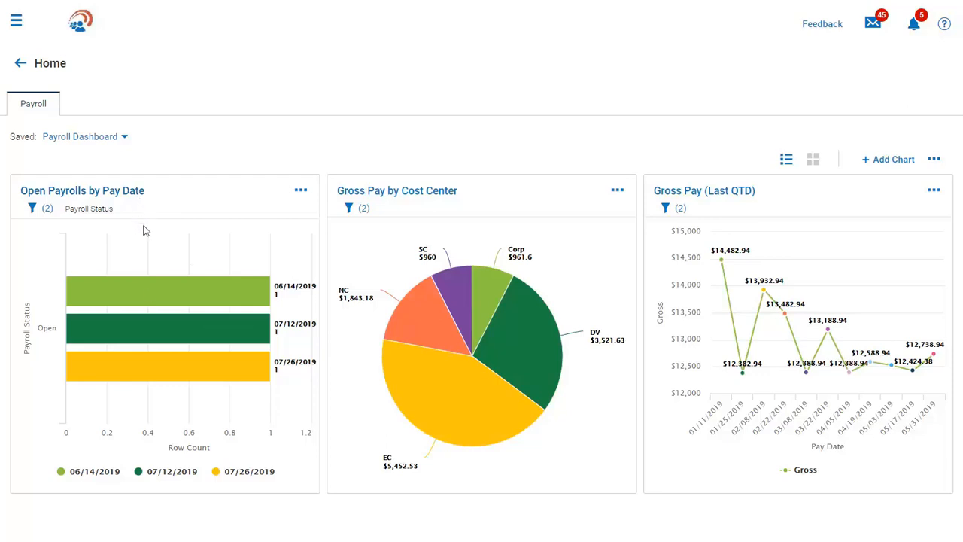
# - Open the pay statement records of the Regular Earnings batch in the open Bi-Weekly Regular 06/14/2019 payroll
pyautogui.click(164, 305)
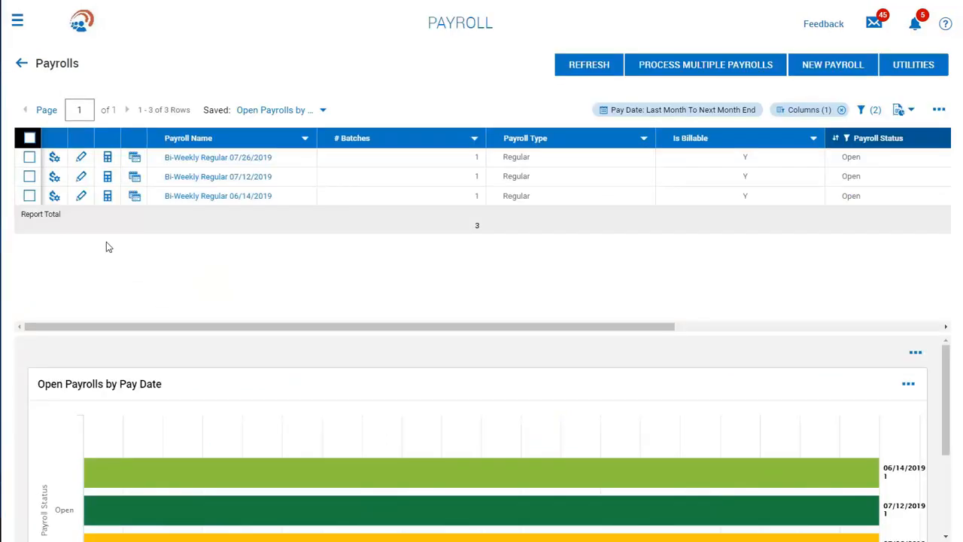
pyautogui.click(54, 199)
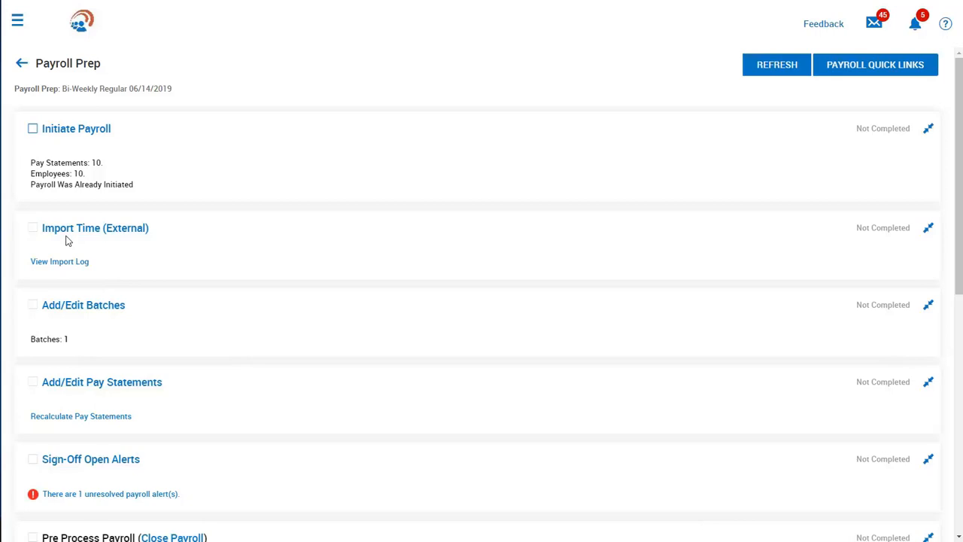
pyautogui.click(71, 307)
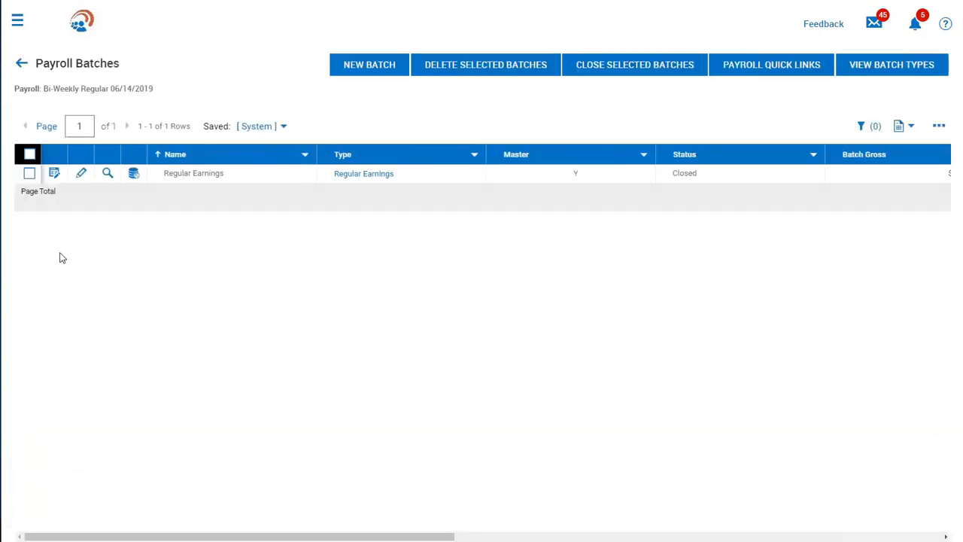
pyautogui.click(55, 173)
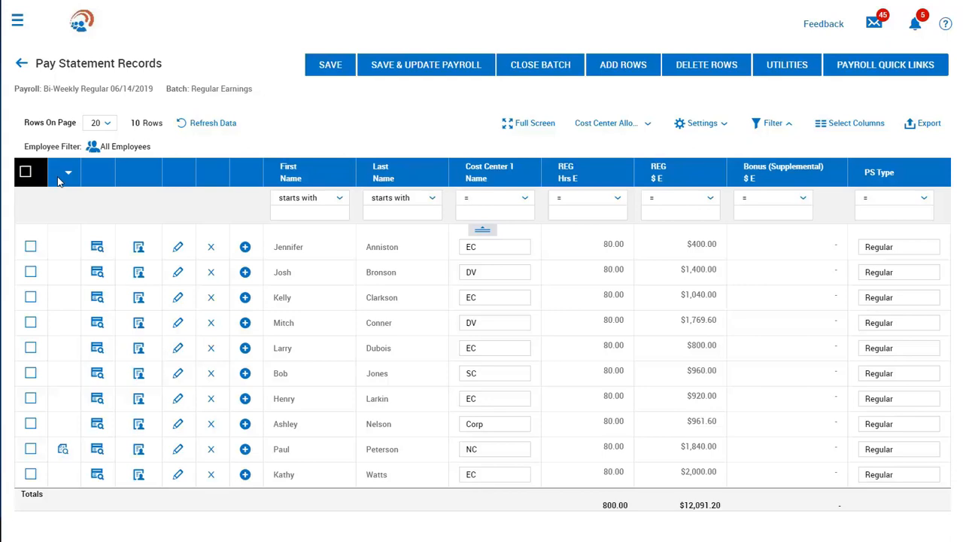
# - Open the alert on the flagged employee's record, mark the bonus reminder as completed, and close the alerts
pyautogui.click(62, 450)
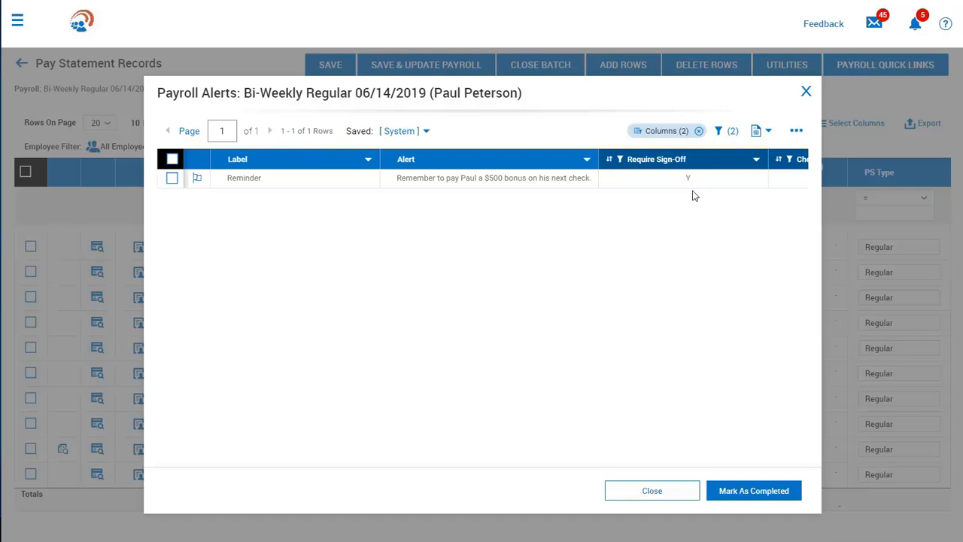
pyautogui.click(197, 179)
pyautogui.click(656, 351)
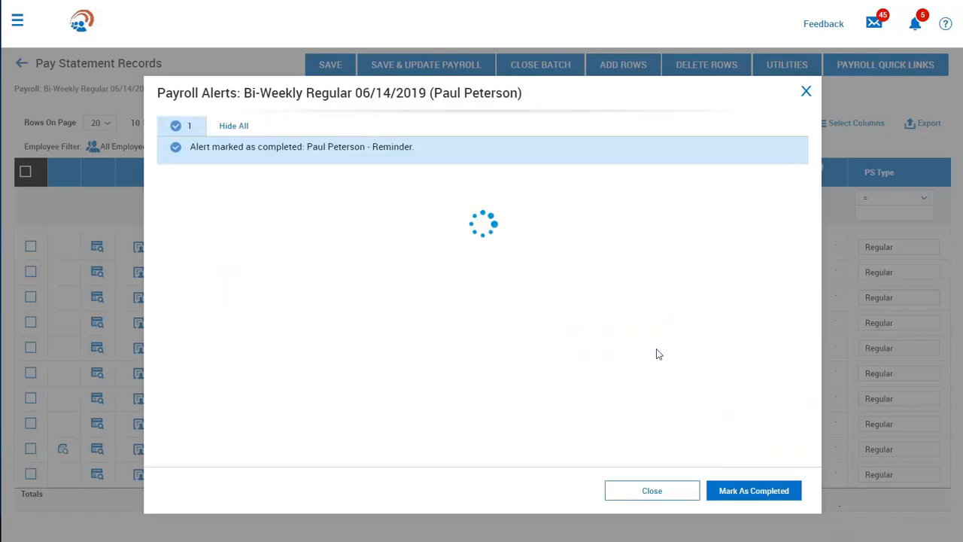
pyautogui.click(673, 493)
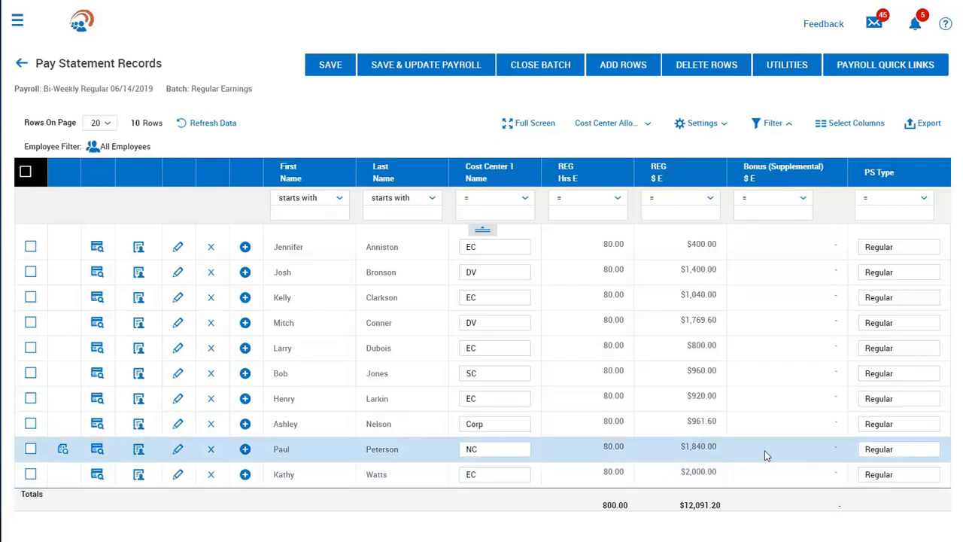
# - Add an extra pay statement row for the NC employee and enter a supplemental bonus of 500 in it
pyautogui.click(765, 452)
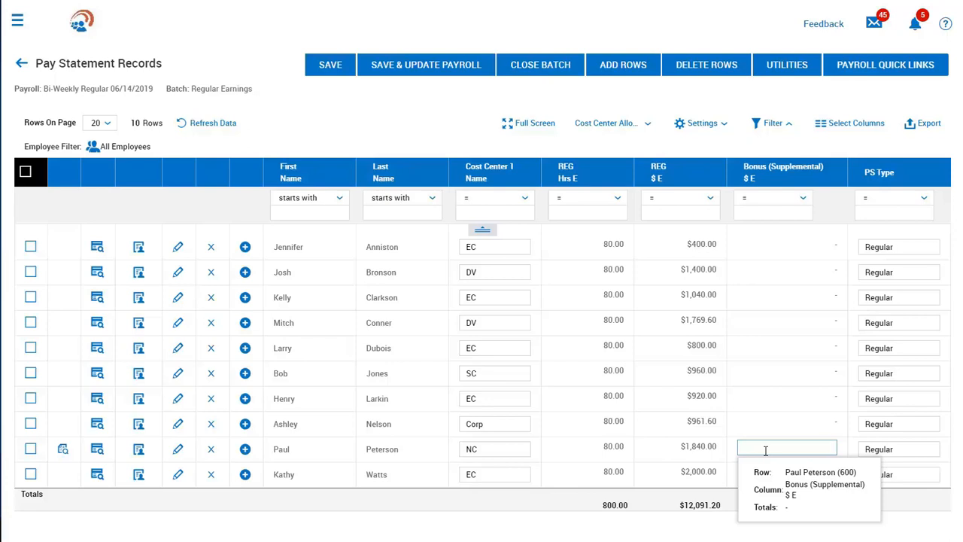
pyautogui.click(766, 450)
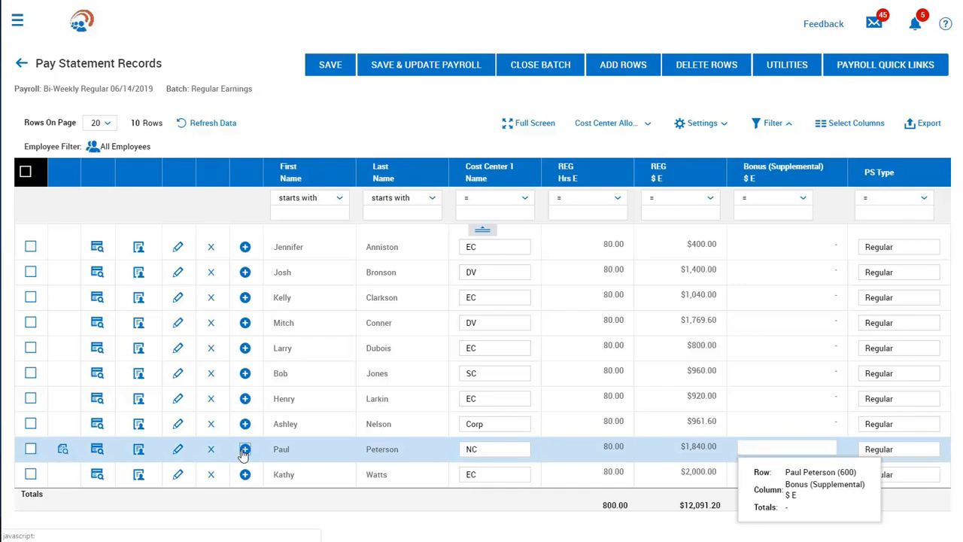
pyautogui.click(245, 450)
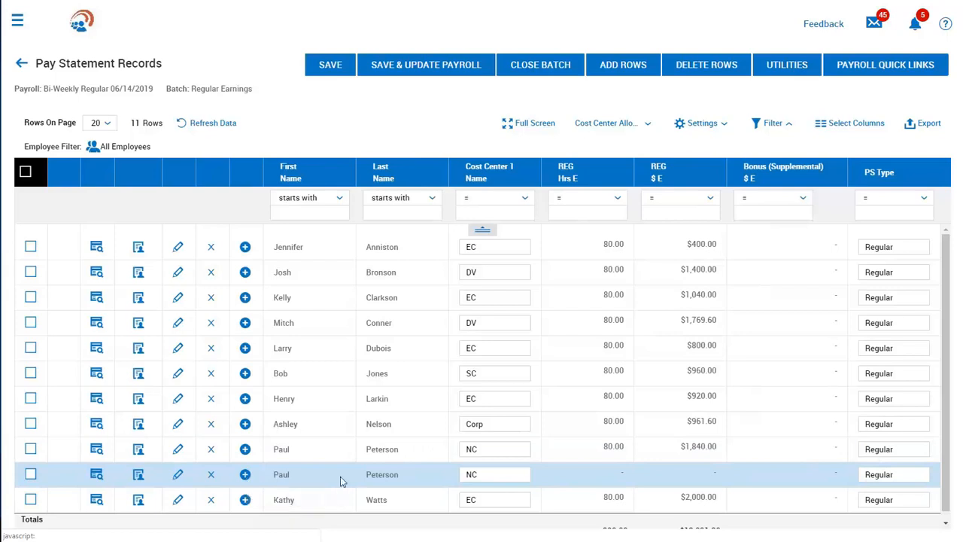
pyautogui.click(791, 473)
pyautogui.write('500')
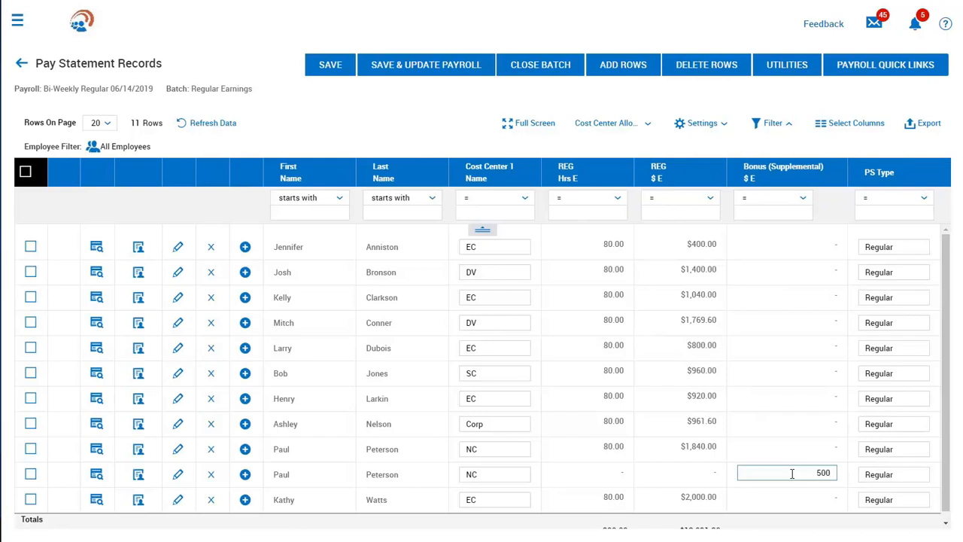
# - Set the added row's PS type to Bonus, then save and update the payroll
pyautogui.click(896, 474)
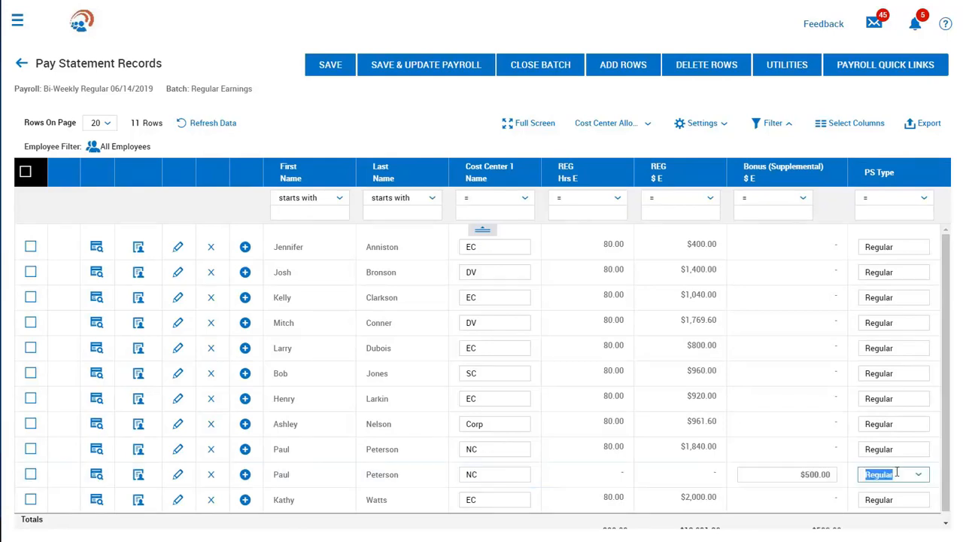
pyautogui.click(915, 477)
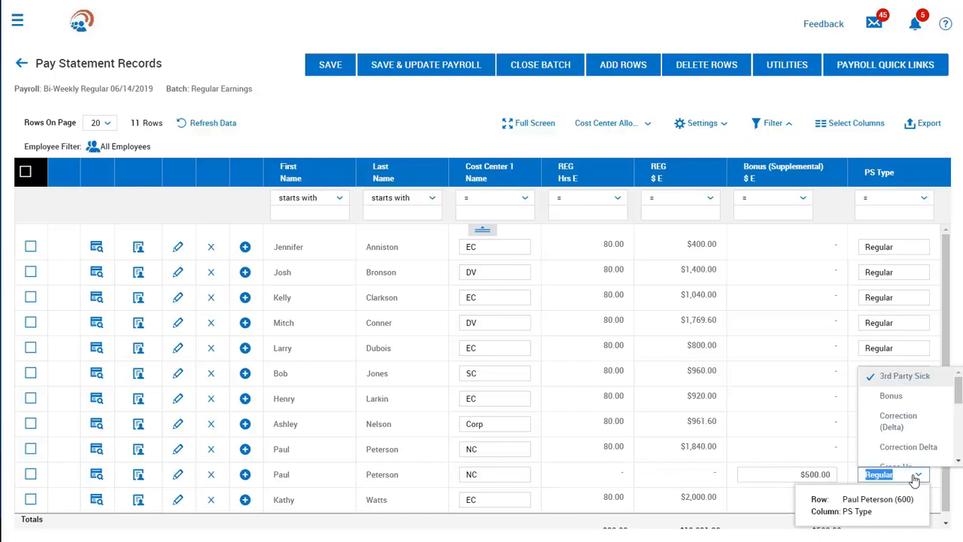
pyautogui.click(902, 398)
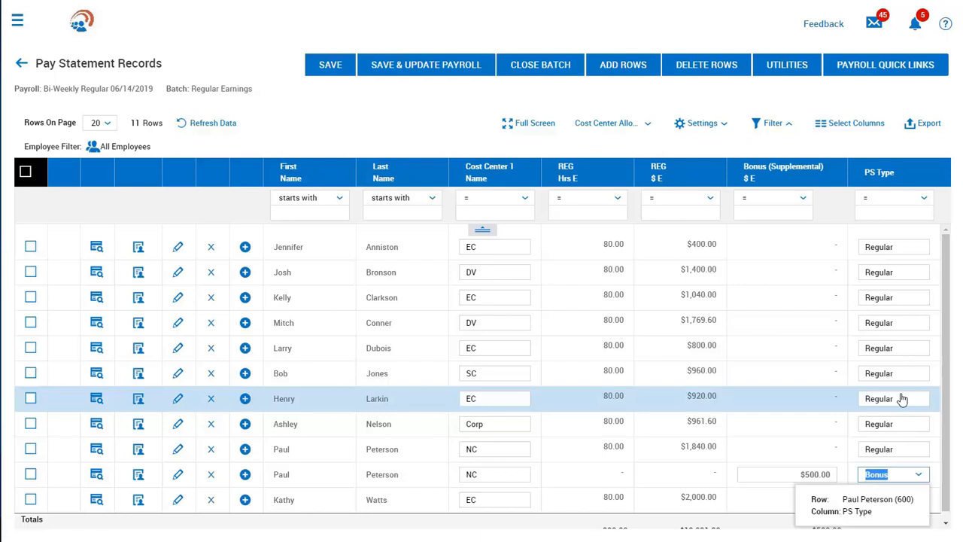
pyautogui.click(426, 74)
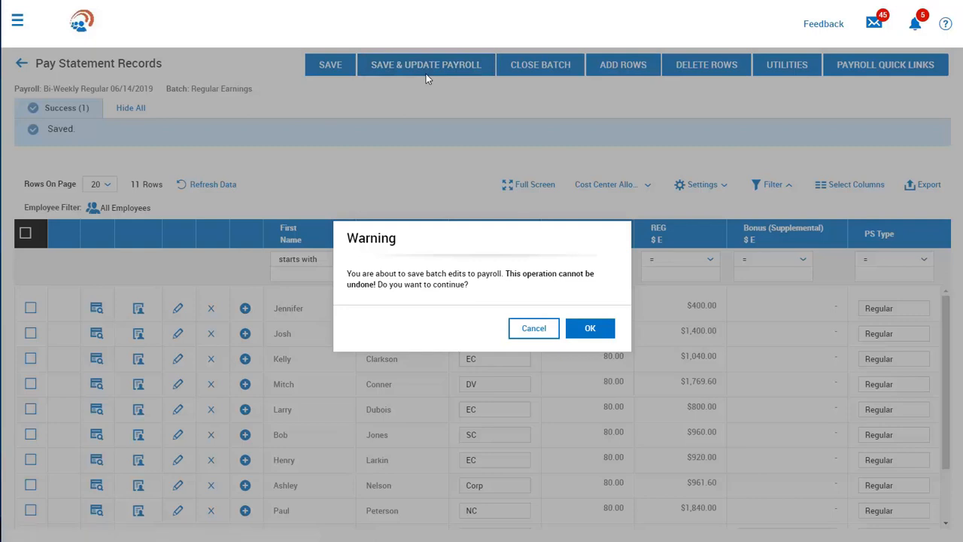
pyautogui.click(589, 329)
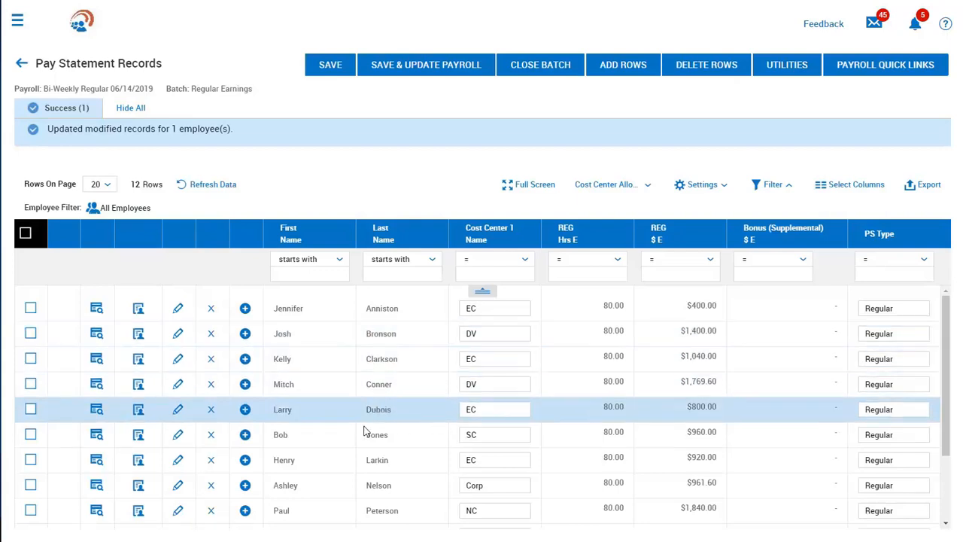
# - Preview the NC employee's Bonus pay statement, review its earnings, taxes and net pay, and close the preview
pyautogui.scroll(-1, 140, 516)
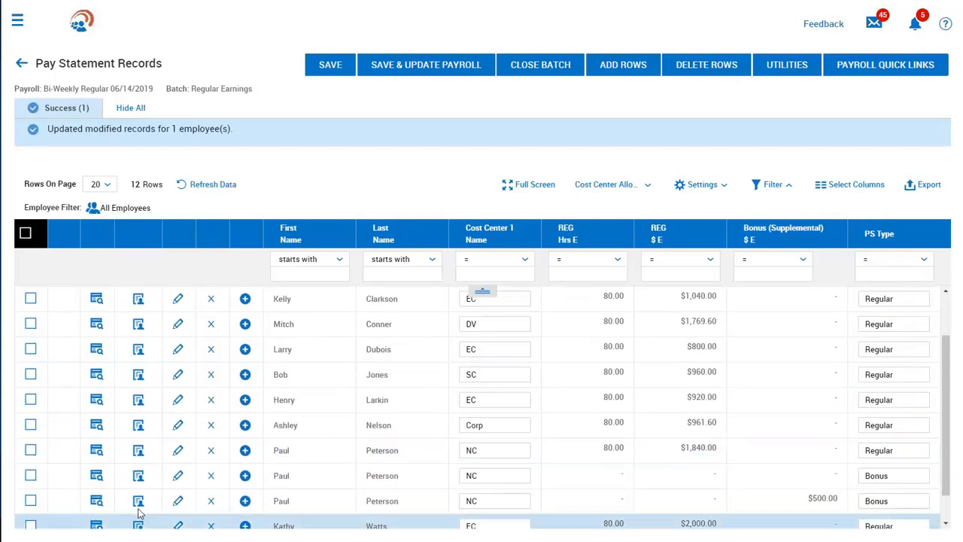
pyautogui.click(96, 477)
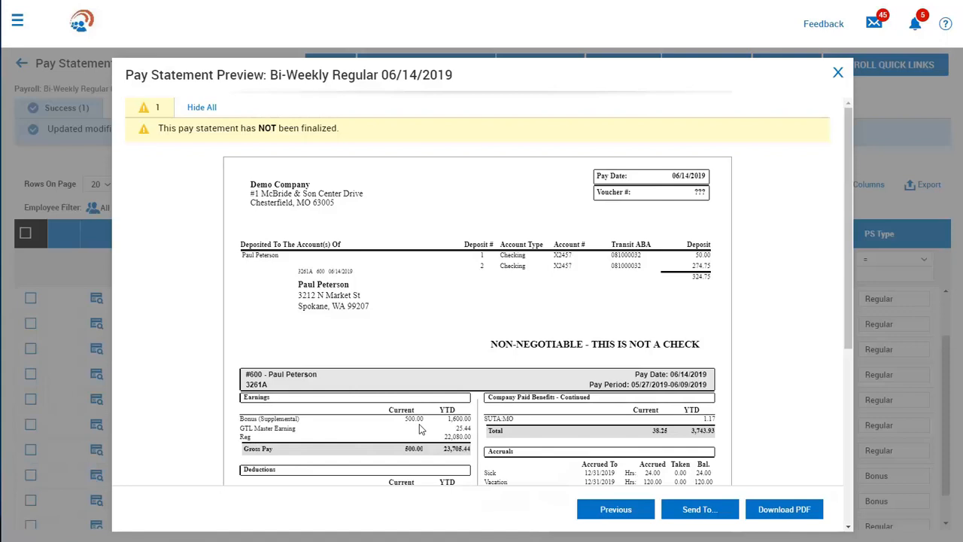
pyautogui.scroll(-3, 421, 429)
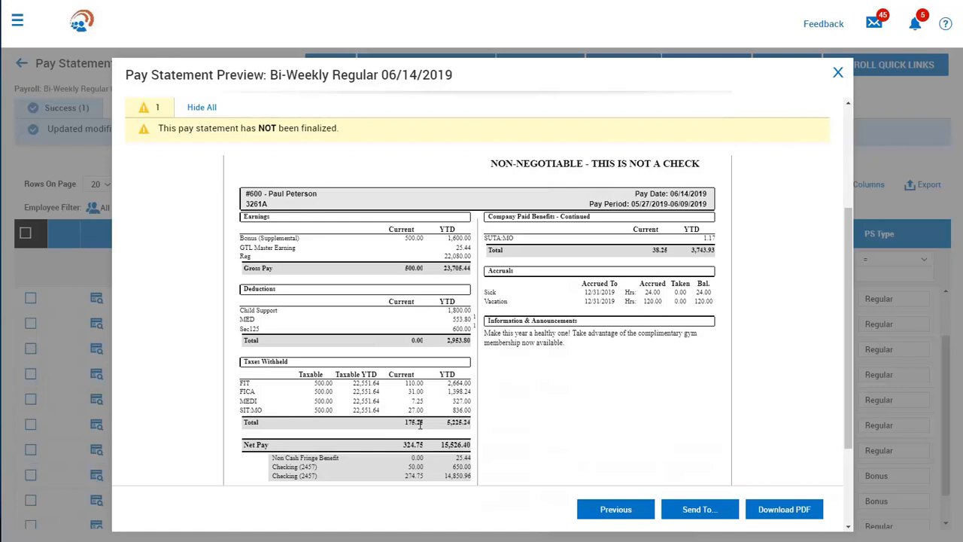
pyautogui.click(838, 72)
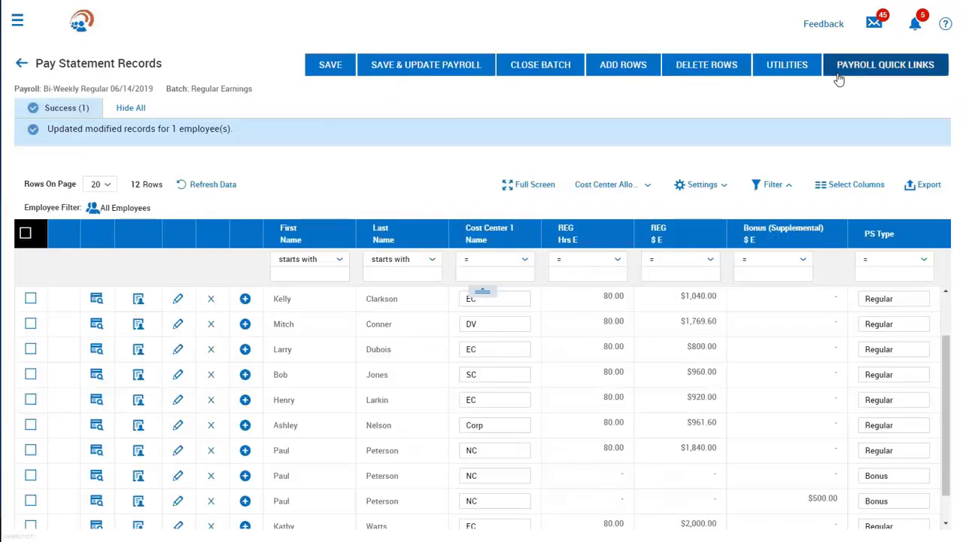
# - Close the Regular Earnings batch and check the payroll's pay statement list before returning to Payroll Prep
pyautogui.click(539, 68)
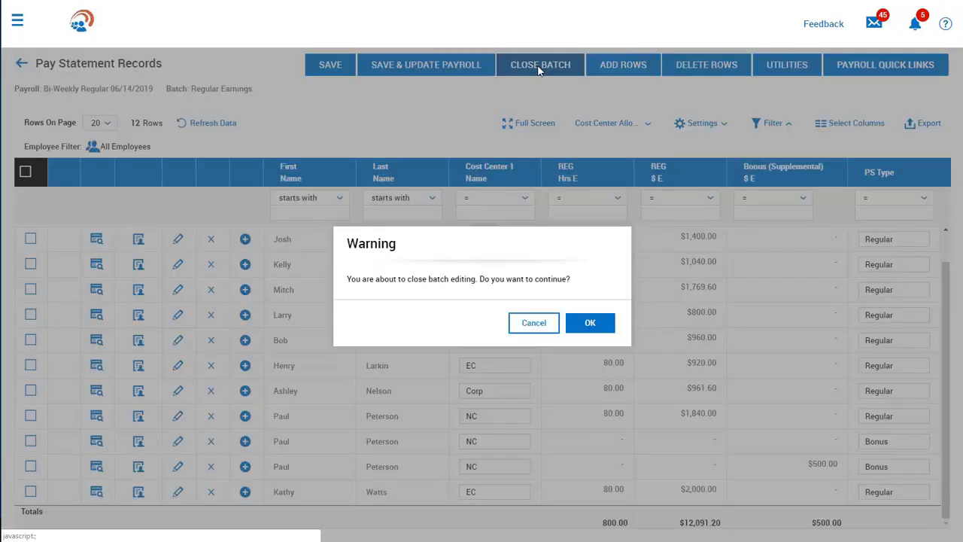
pyautogui.click(589, 329)
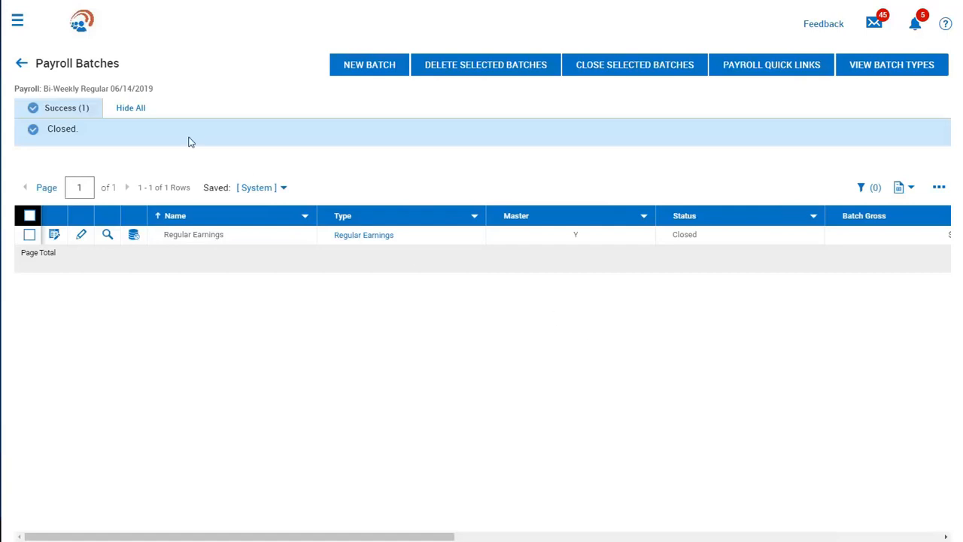
pyautogui.click(23, 66)
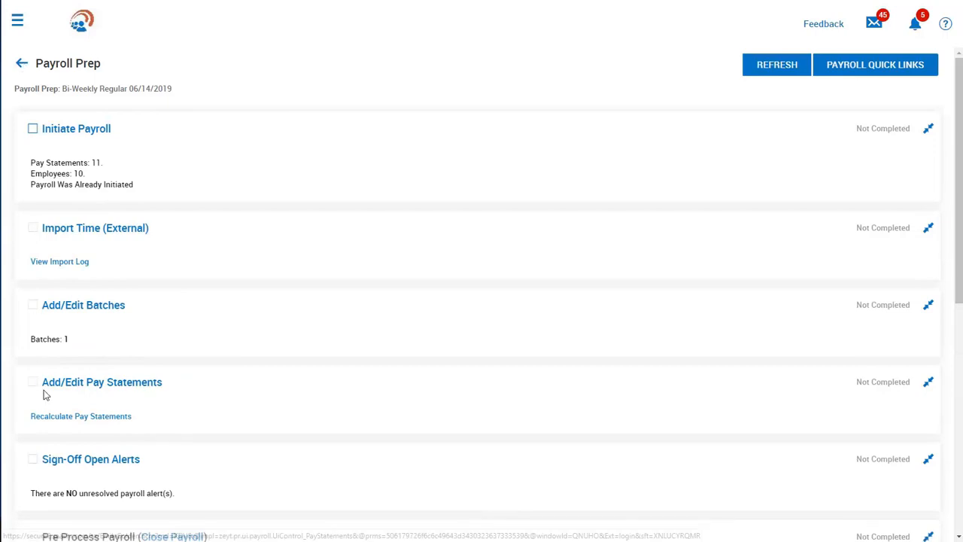
pyautogui.click(57, 390)
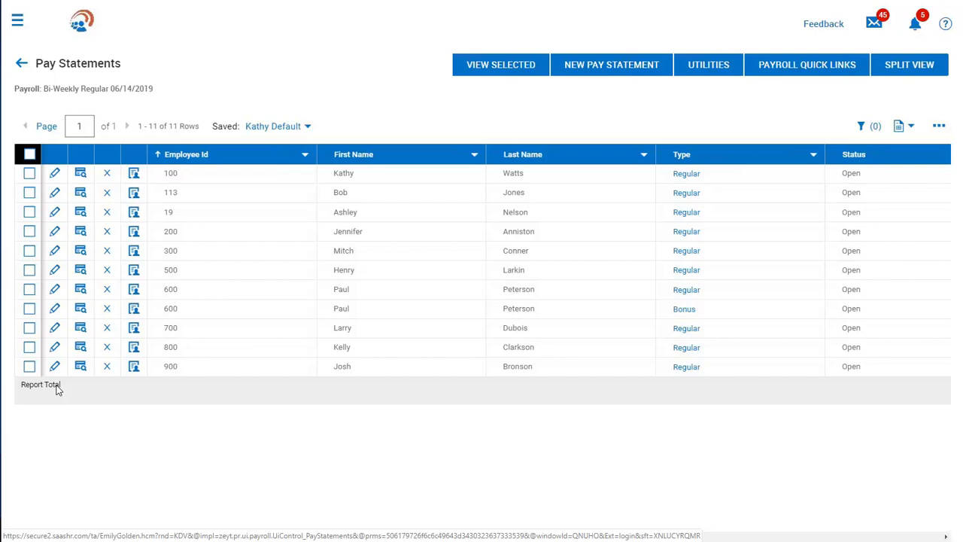
pyautogui.click(22, 68)
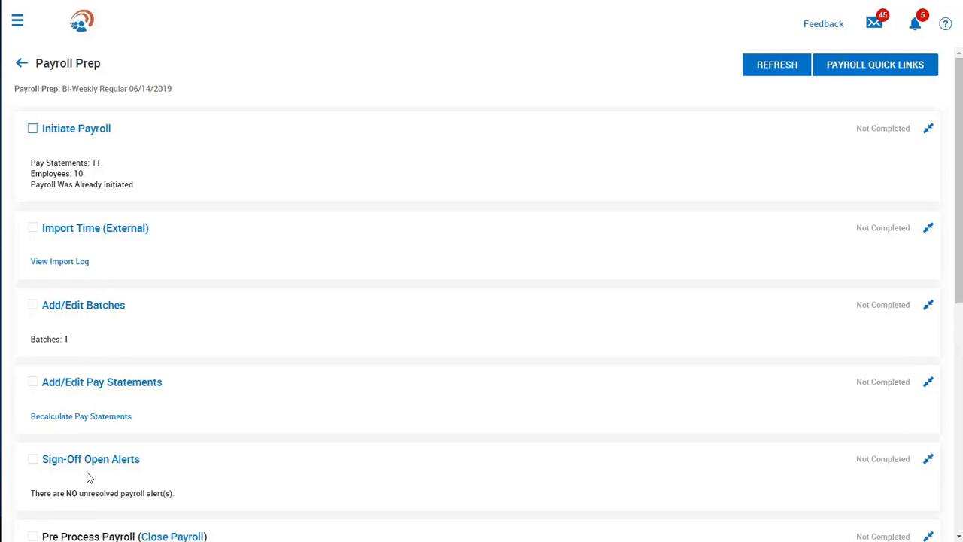
# - Close the Bi-Weekly Regular 06/14/2019 payroll and lock its pay statements
pyautogui.scroll(-2, 88, 477)
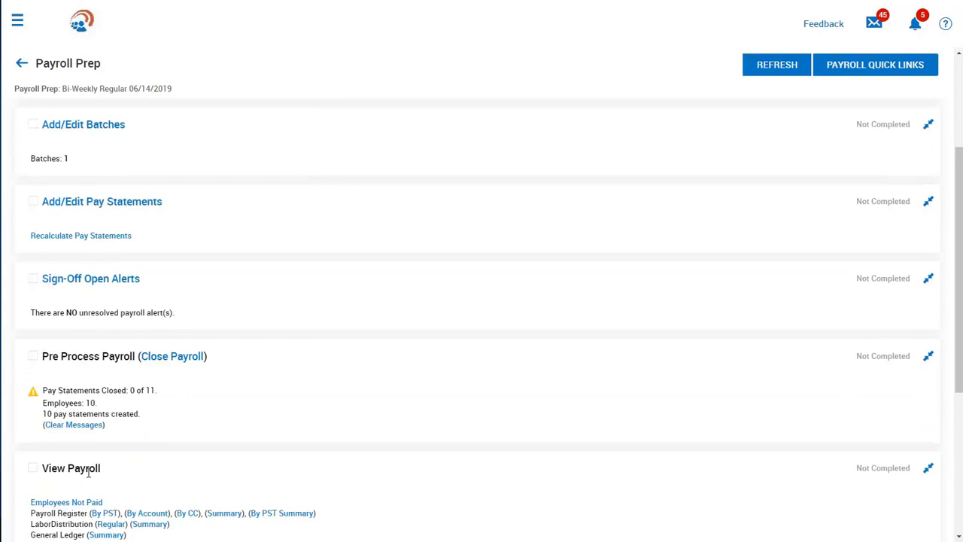
pyautogui.click(157, 361)
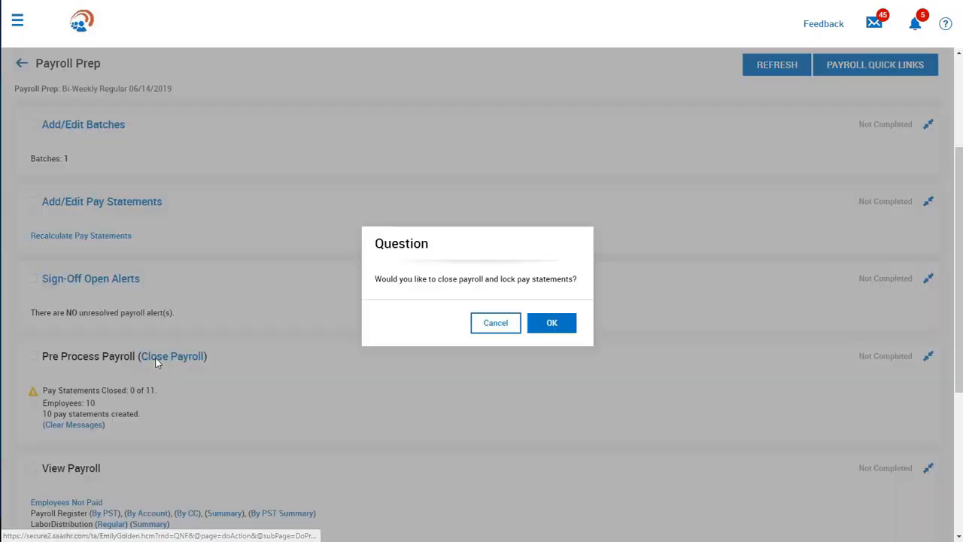
pyautogui.click(537, 322)
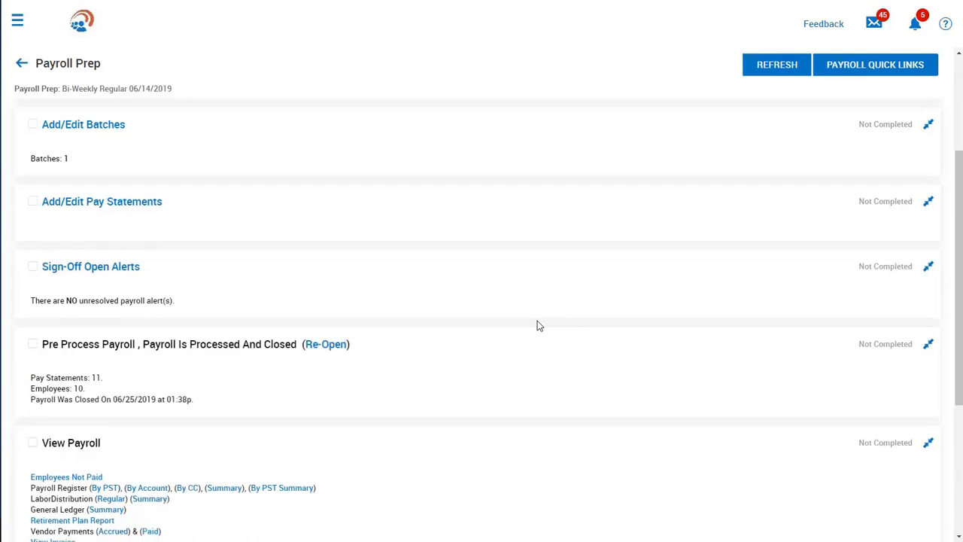
# - Review the payroll register by PST for the closed payroll and return to Payroll Prep
pyautogui.scroll(-3, 539, 325)
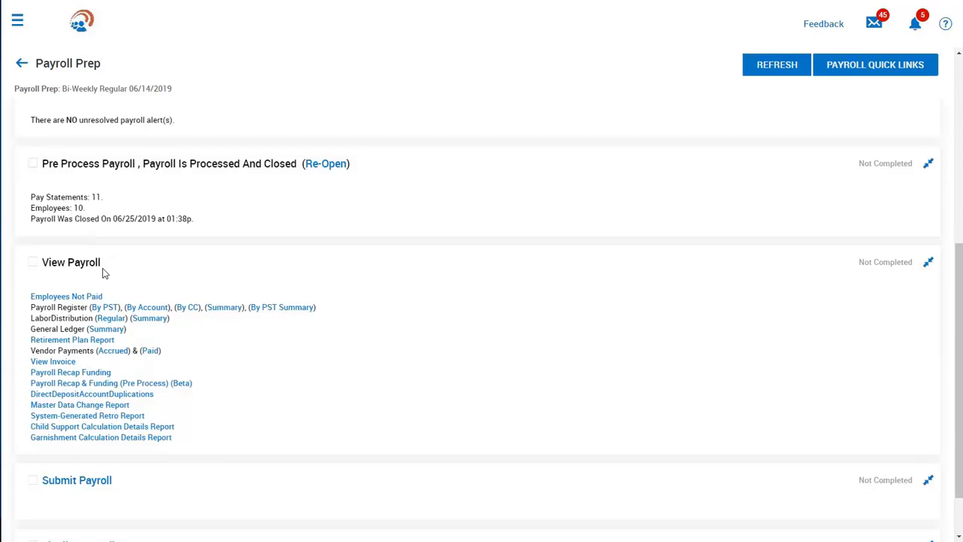
pyautogui.click(106, 307)
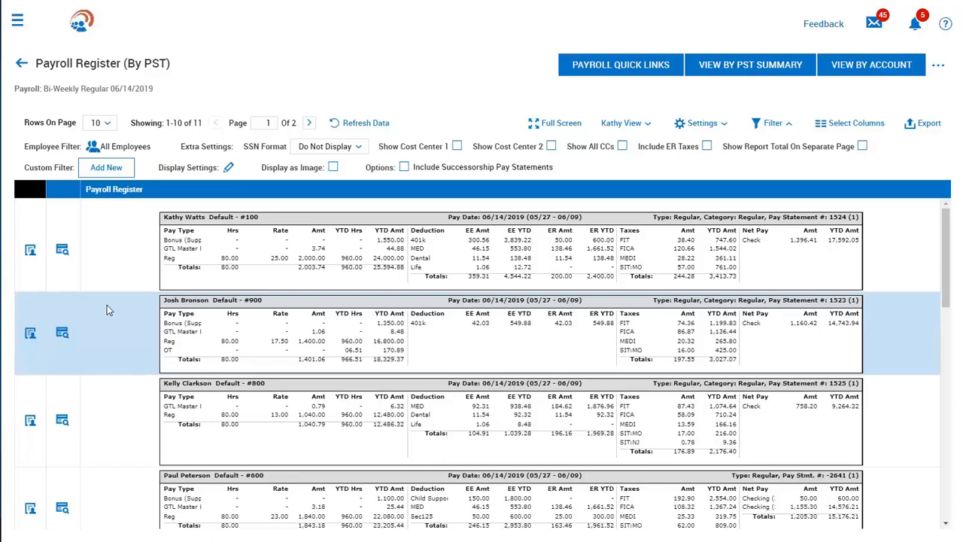
pyautogui.click(21, 67)
# - Review the payroll's General Ledger summary and its available export file formats, close without exporting, and return to Payroll Prep
pyautogui.scroll(-4, 209, 333)
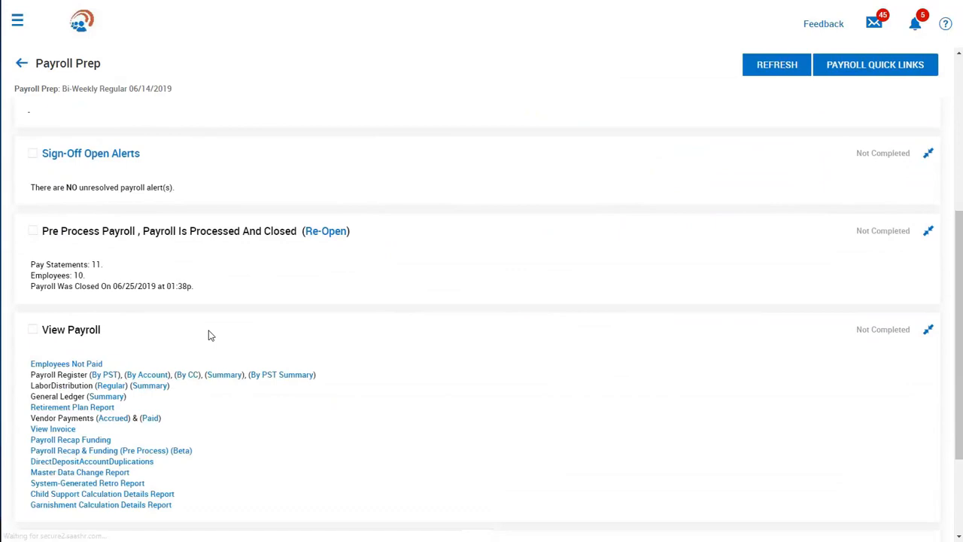
pyautogui.click(121, 396)
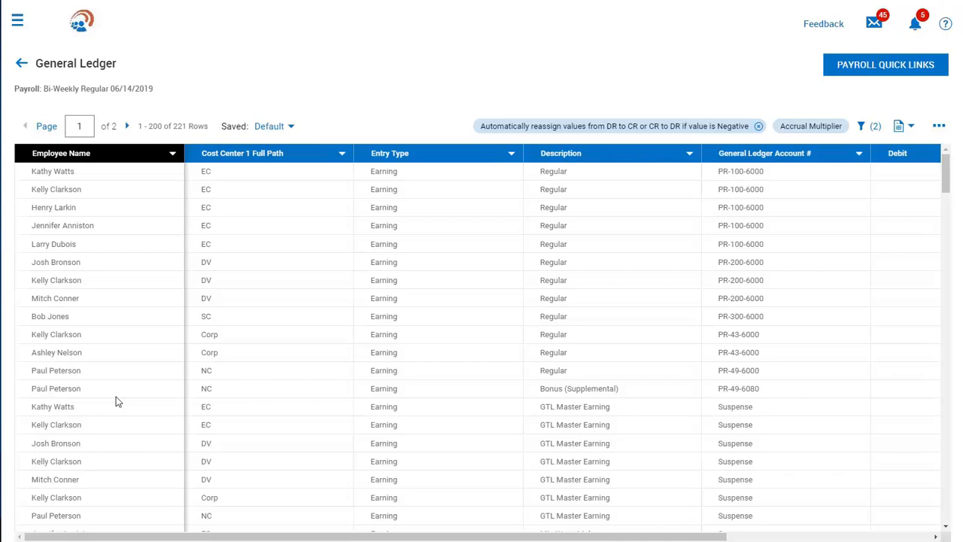
pyautogui.click(939, 127)
pyautogui.click(892, 309)
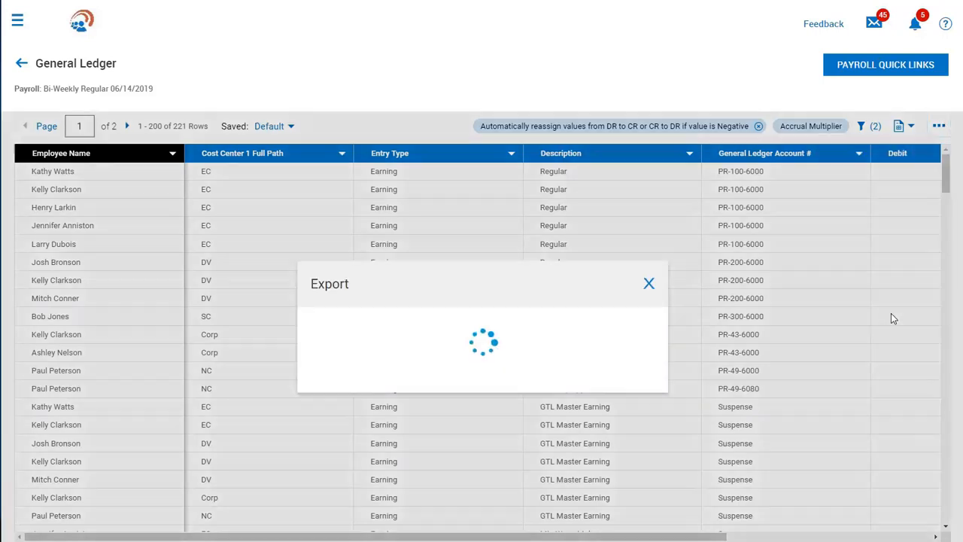
pyautogui.click(569, 322)
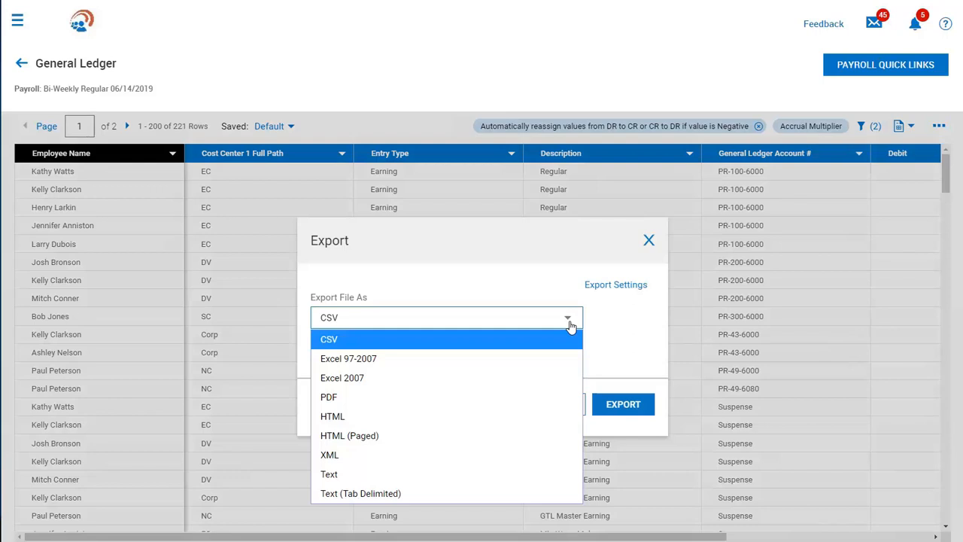
pyautogui.click(650, 239)
pyautogui.click(649, 240)
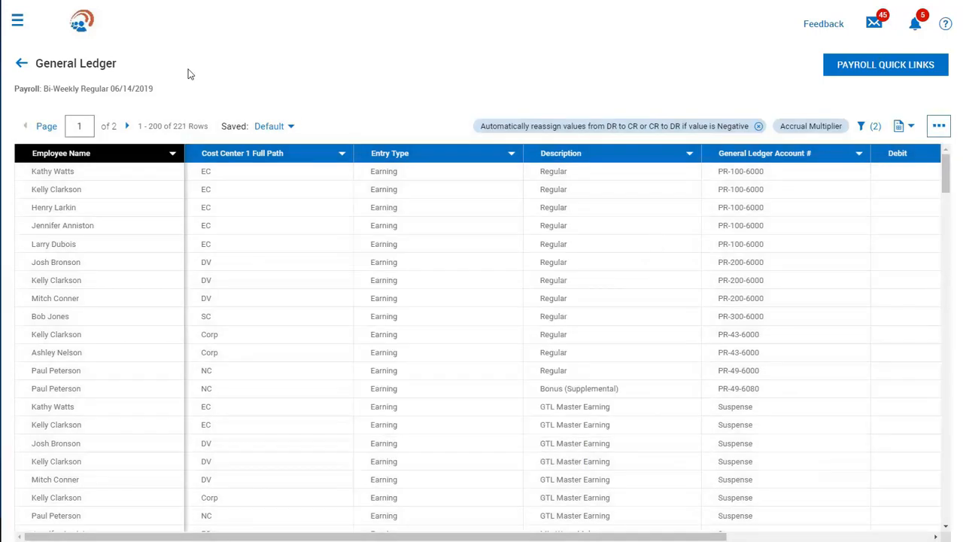
pyautogui.click(22, 66)
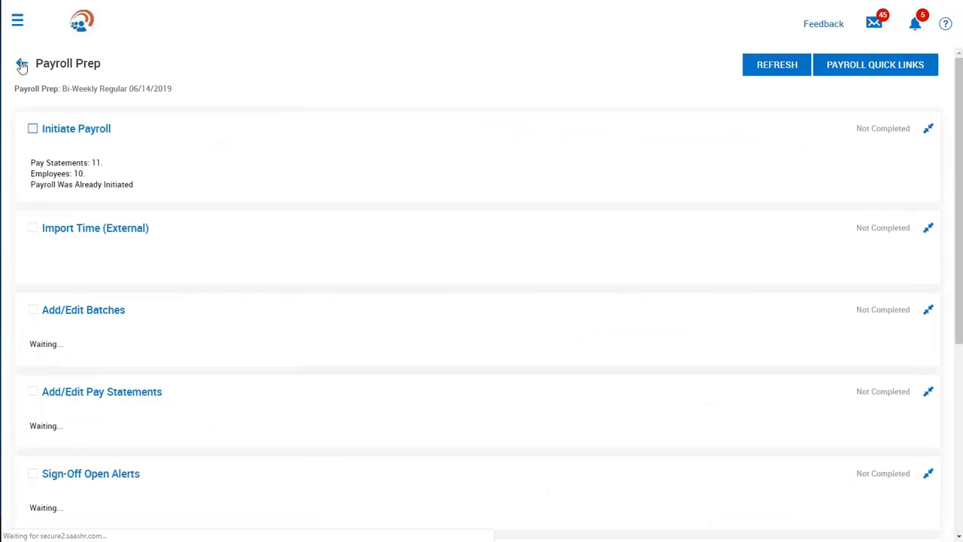
# - Review the Payroll Recap Funding report from the payroll overview down to the recap section and return to Payroll Prep
pyautogui.scroll(-7, 145, 334)
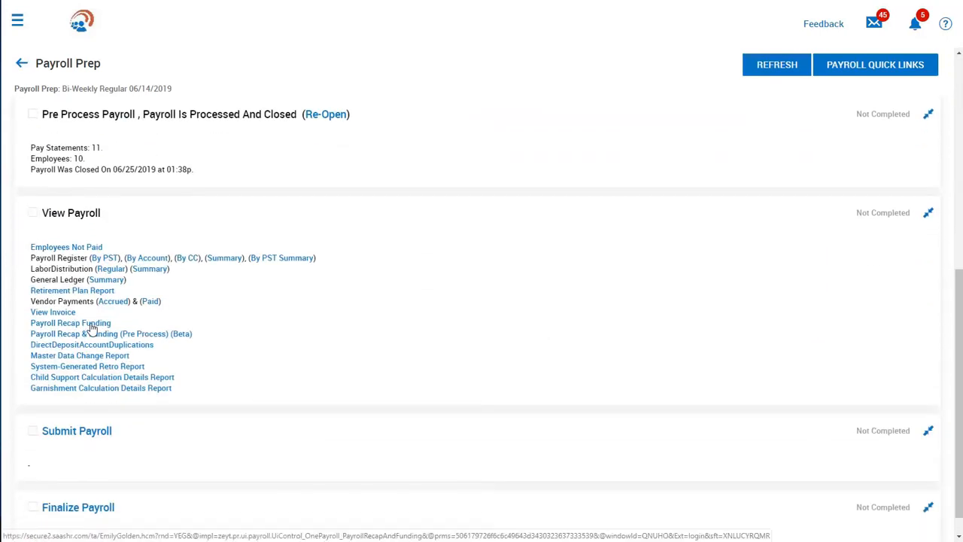
pyautogui.click(91, 324)
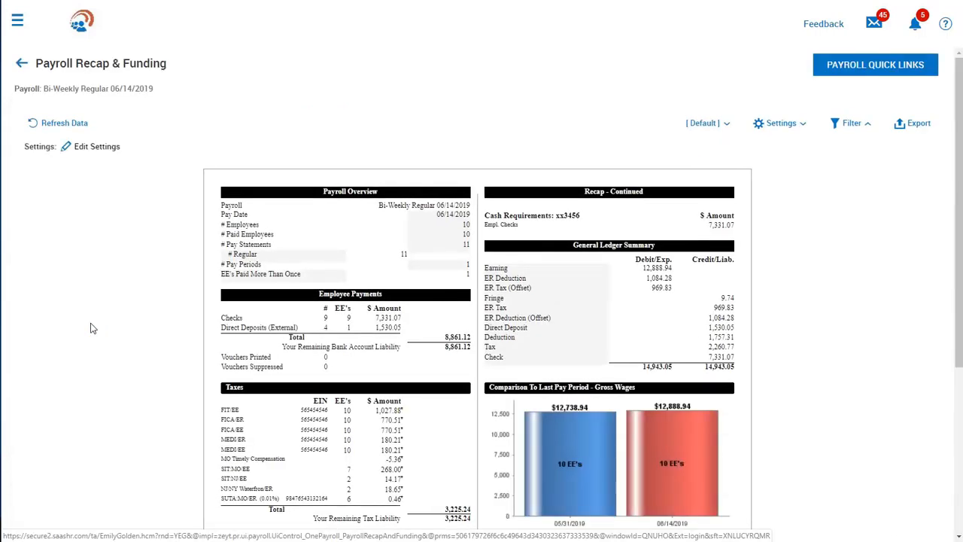
pyautogui.scroll(-3, 90, 328)
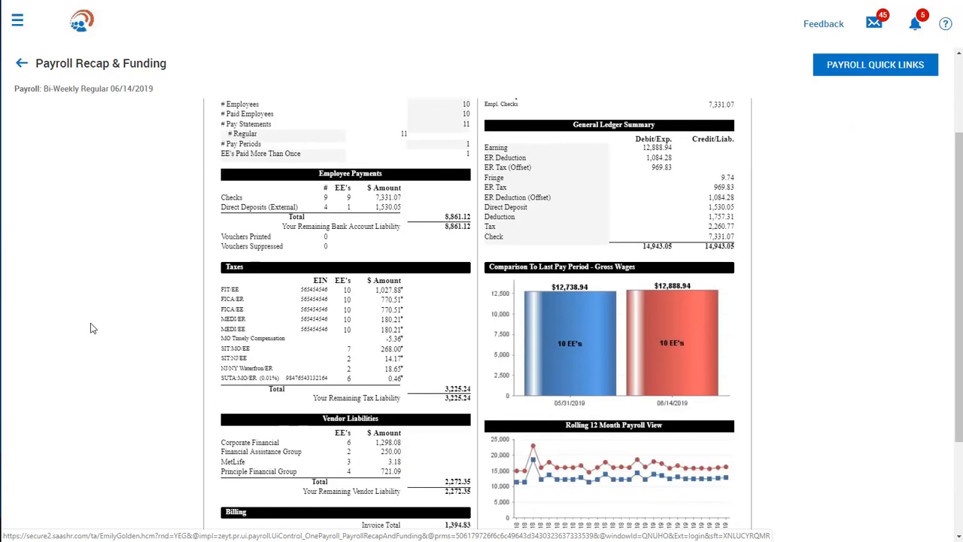
pyautogui.scroll(-2, 90, 328)
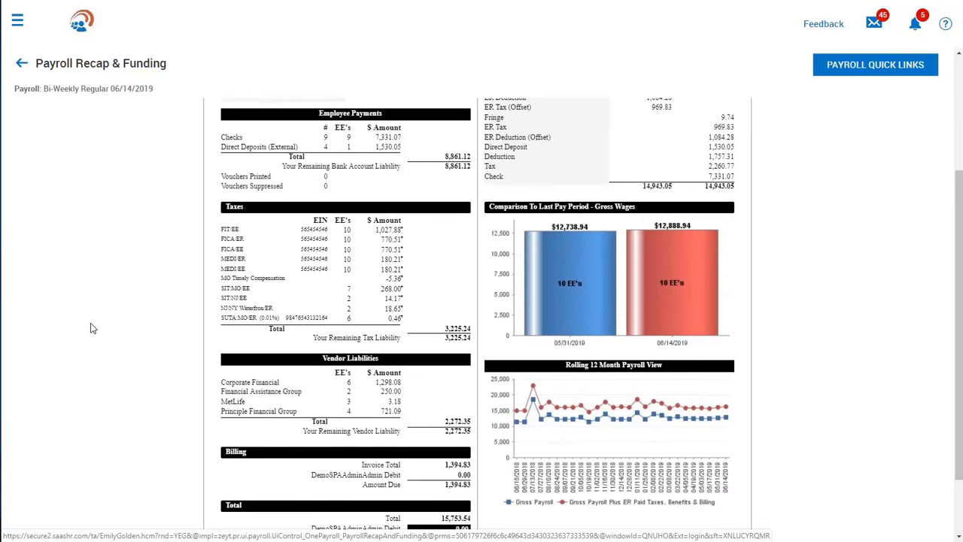
pyautogui.scroll(-2, 91, 328)
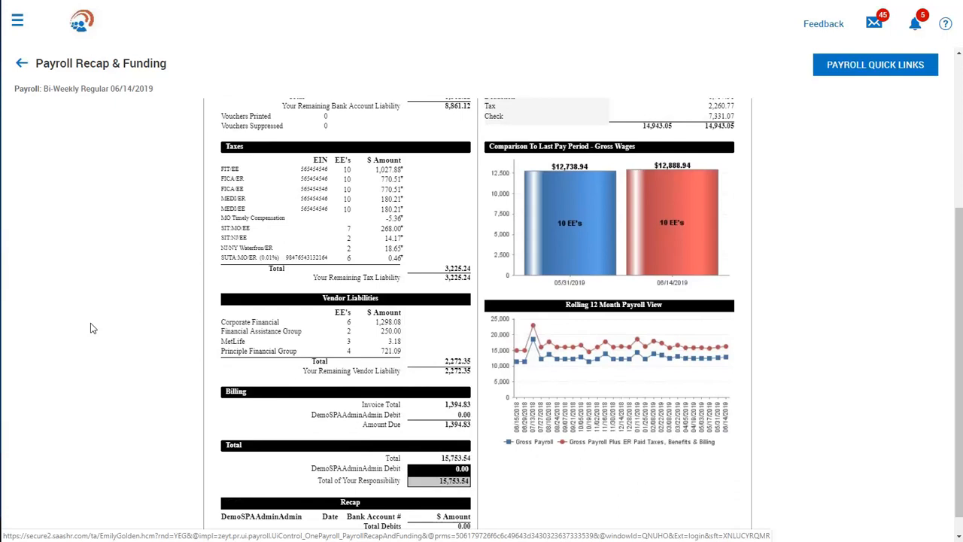
pyautogui.scroll(-1, 90, 329)
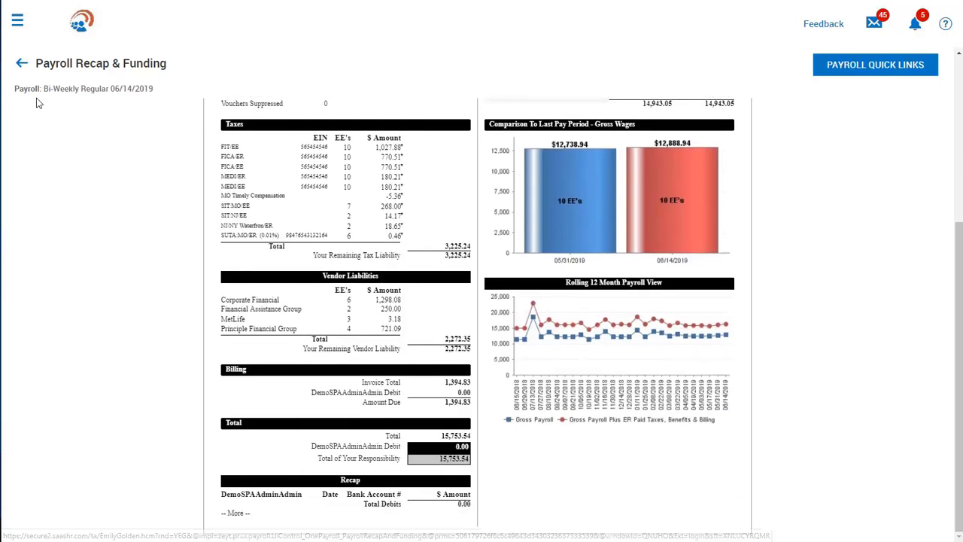
pyautogui.click(23, 64)
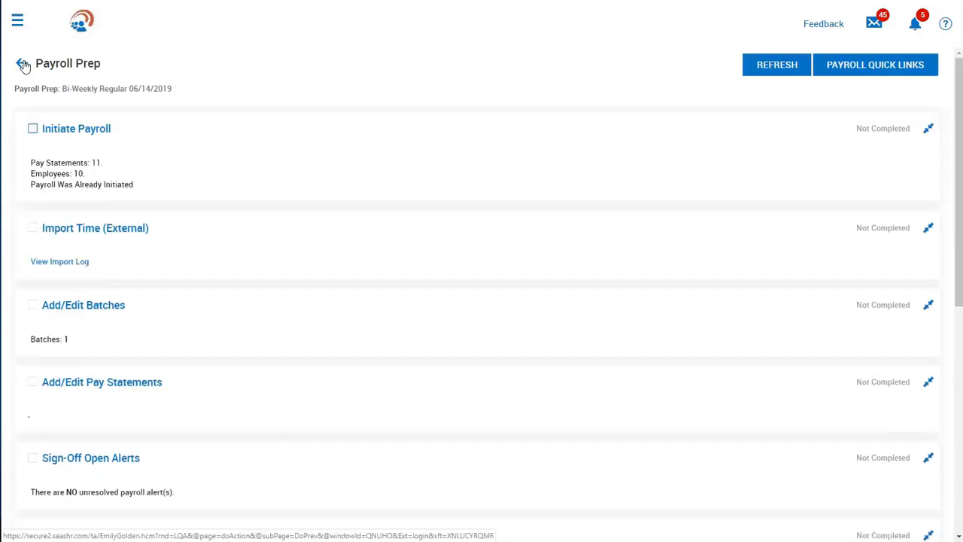
# - Sign out of the Pay Admin account after checking the remaining Payroll Prep sections
pyautogui.scroll(-6, 177, 153)
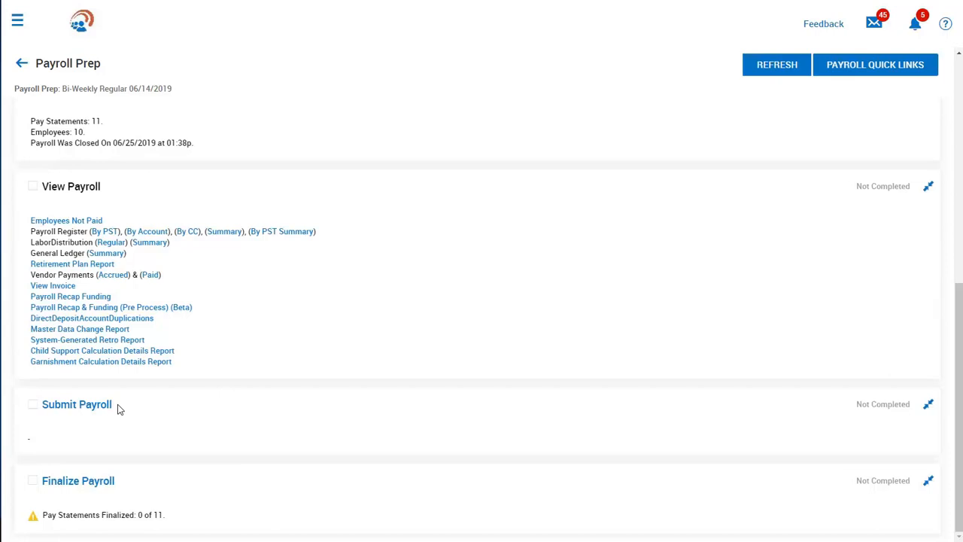
pyautogui.click(17, 23)
pyautogui.click(43, 20)
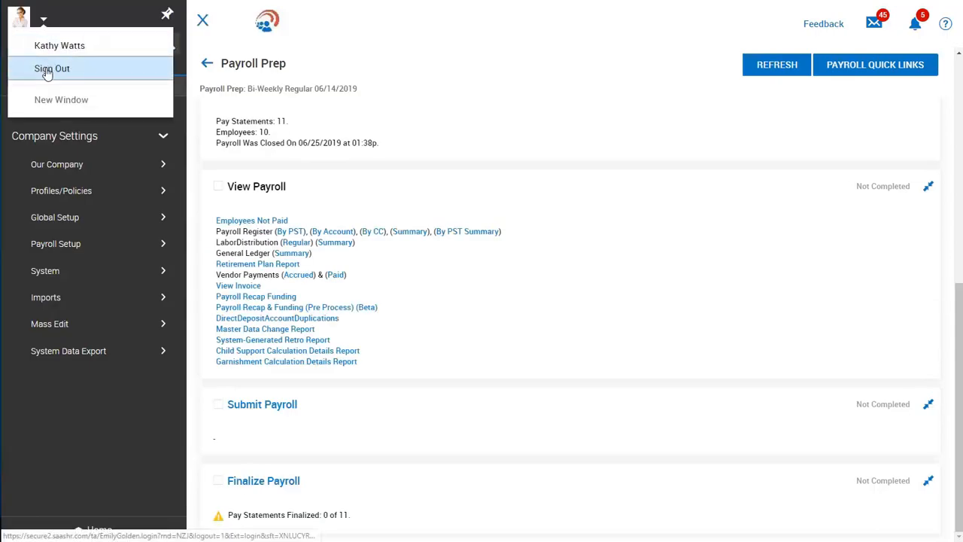
pyautogui.click(45, 65)
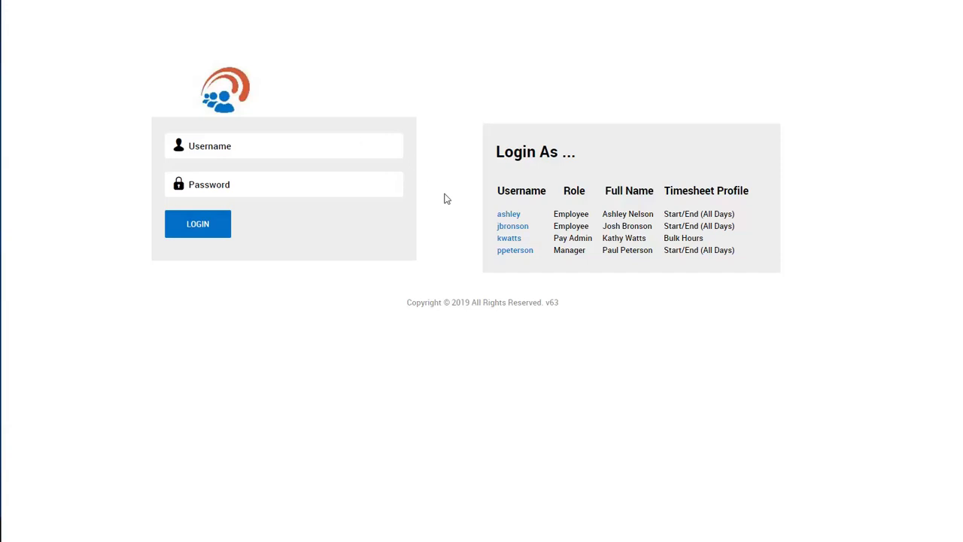
# - Log in as the second listed Employee demo account, entering the account password
pyautogui.click(508, 226)
pyautogui.click(244, 185)
pyautogui.write('••••••')
pyautogui.press('Return')
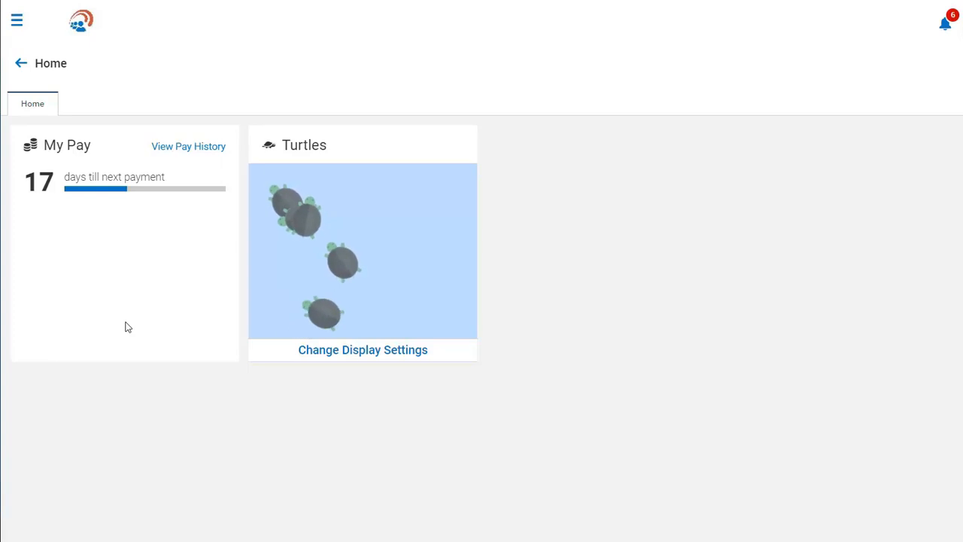
# - View the employee's pay history, open the May 31, 2019 pay statement, and return to the recent pay statements
pyautogui.click(182, 145)
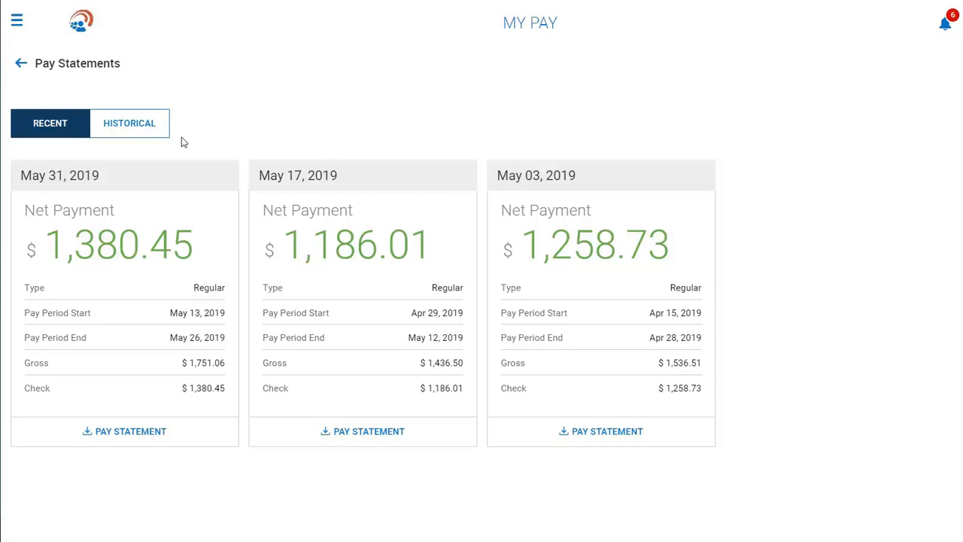
pyautogui.click(149, 433)
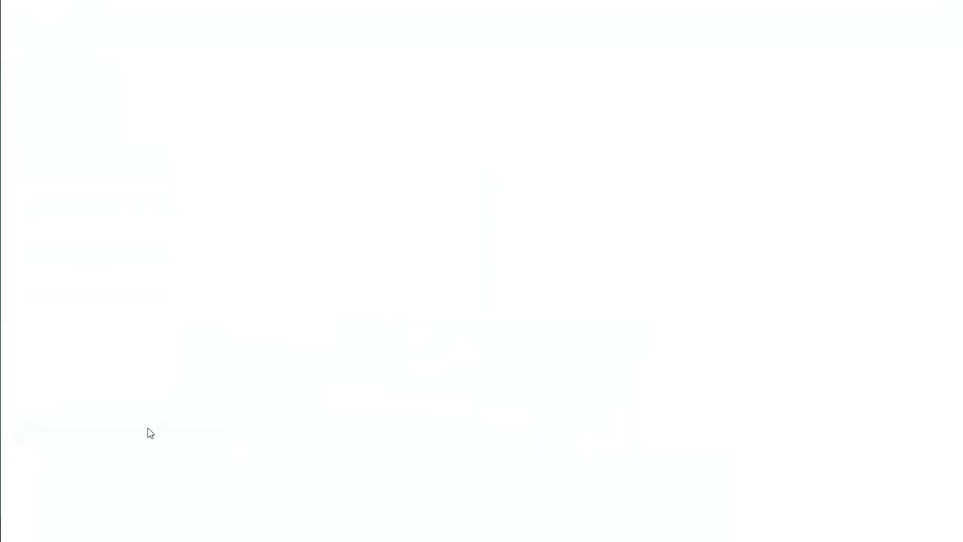
pyautogui.click(89, 529)
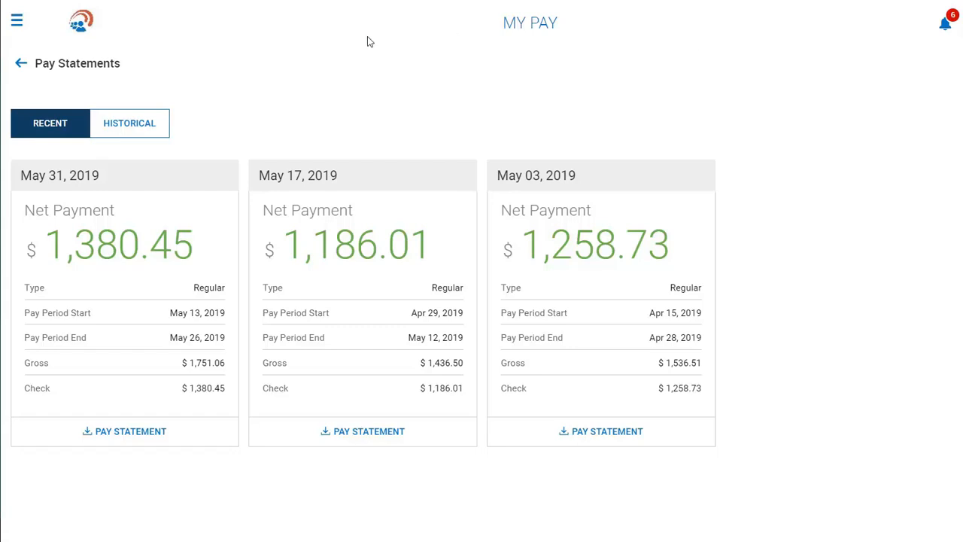
# - View the employee's 2019 benefits statement and preview the 2018 W2 form from the W2 list
pyautogui.click(17, 21)
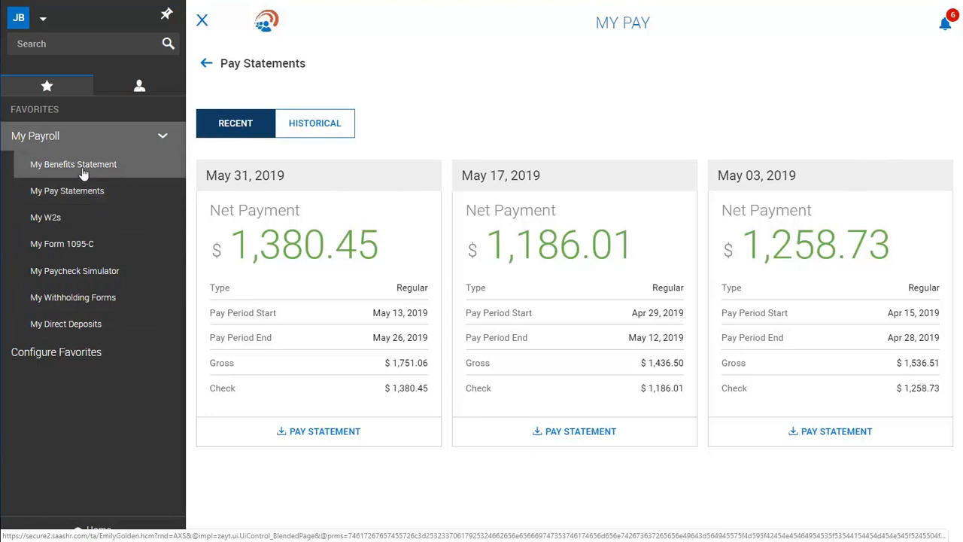
pyautogui.click(22, 167)
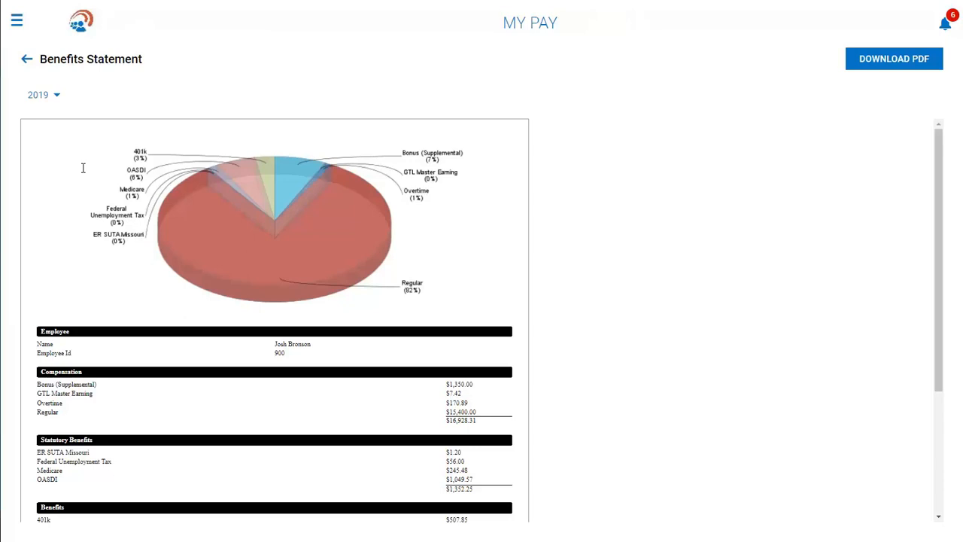
pyautogui.click(16, 21)
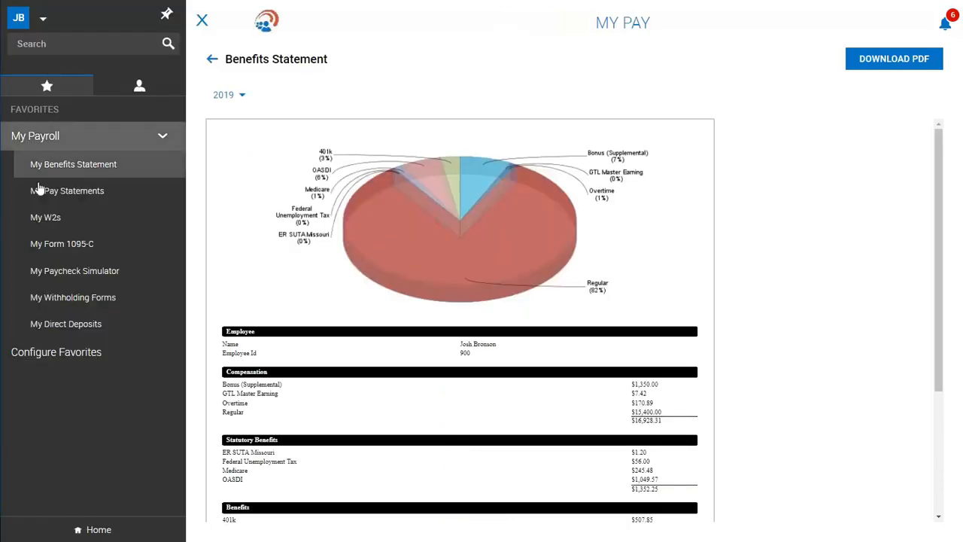
pyautogui.click(41, 223)
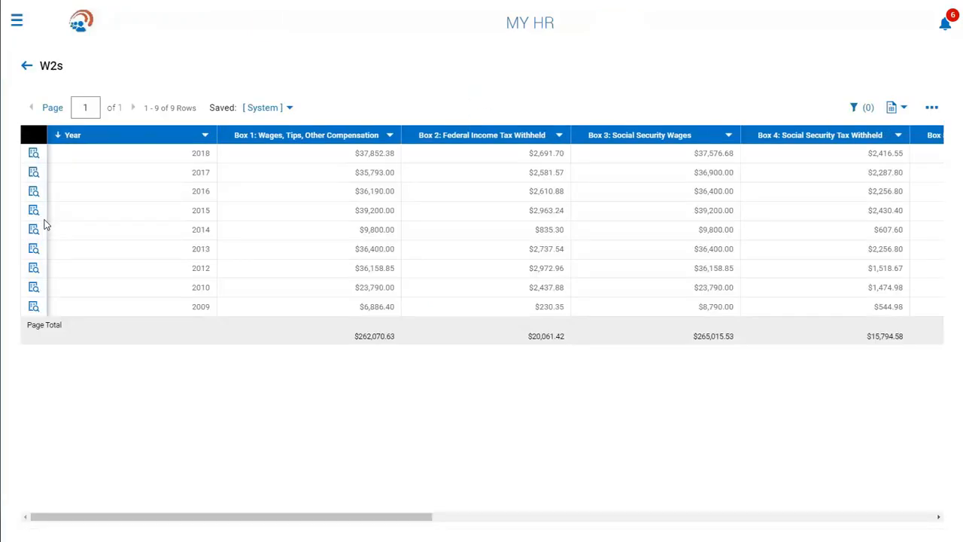
pyautogui.click(34, 153)
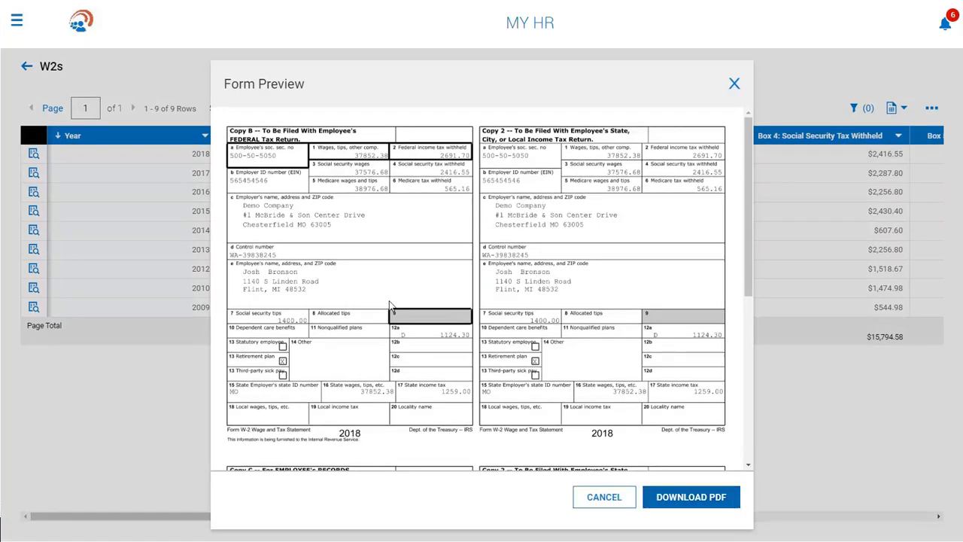
# - Leave the W2 preview and sign out of the employee account
pyautogui.click(17, 21)
pyautogui.click(43, 23)
pyautogui.click(47, 69)
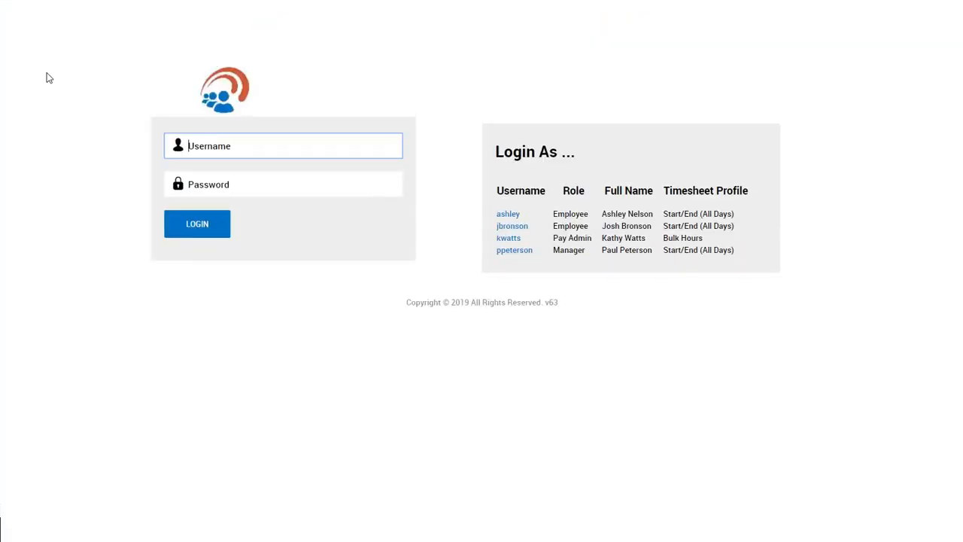